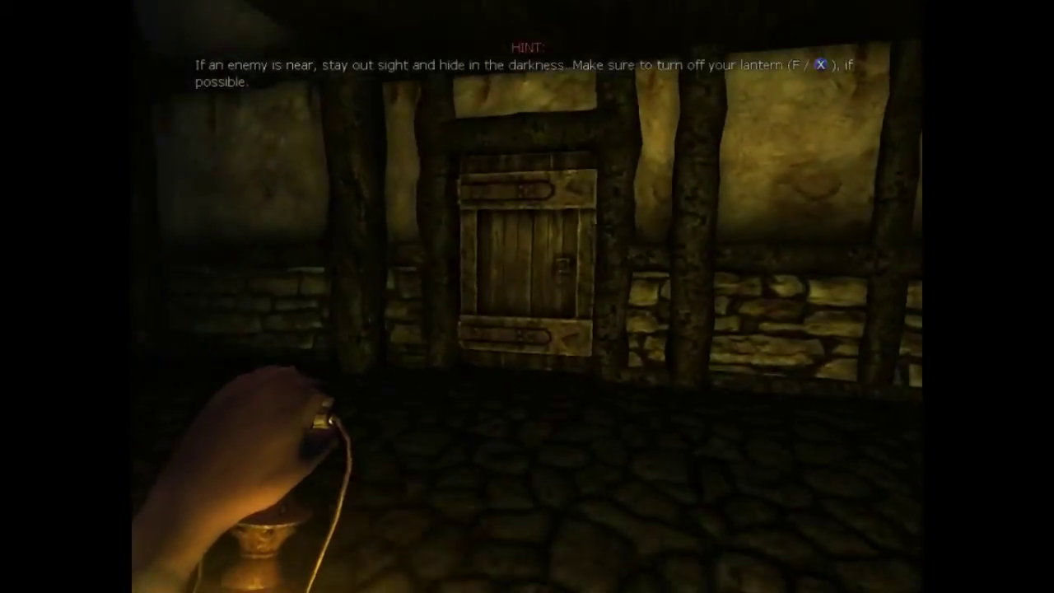
key(f)
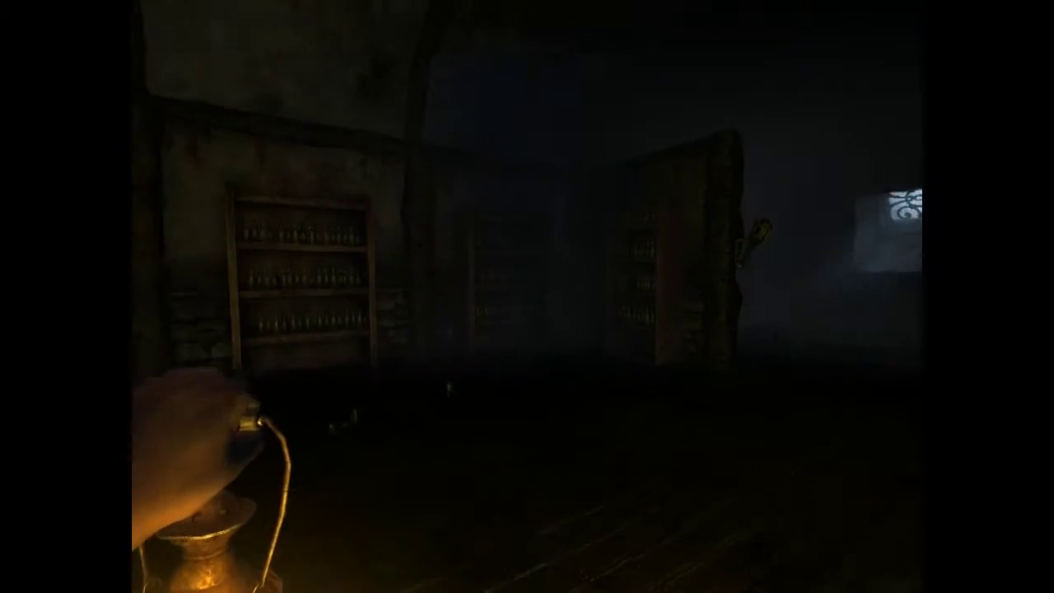
key(f)
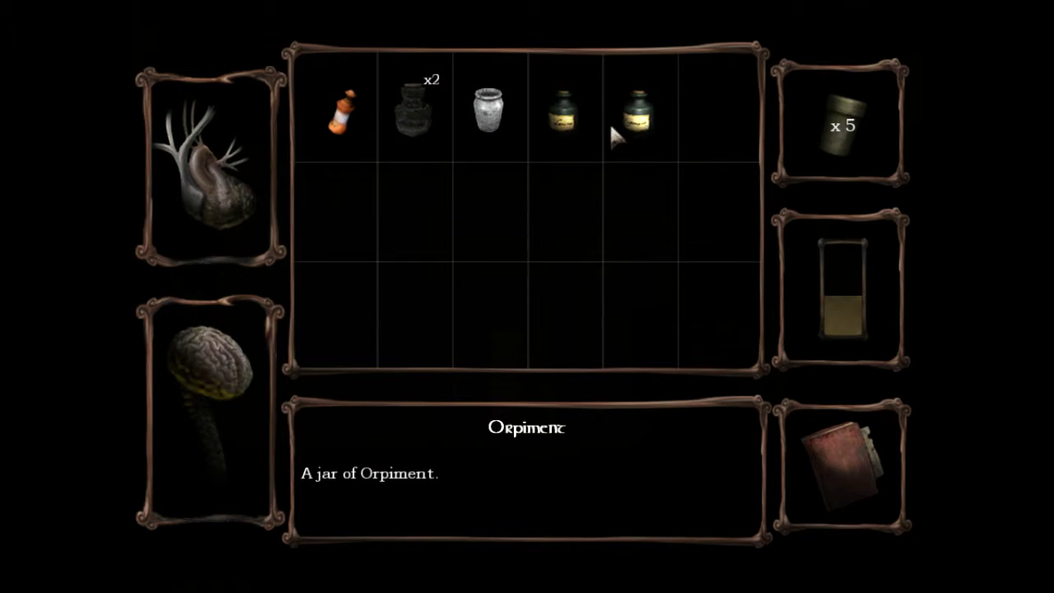
drag(638, 115, 641, 164)
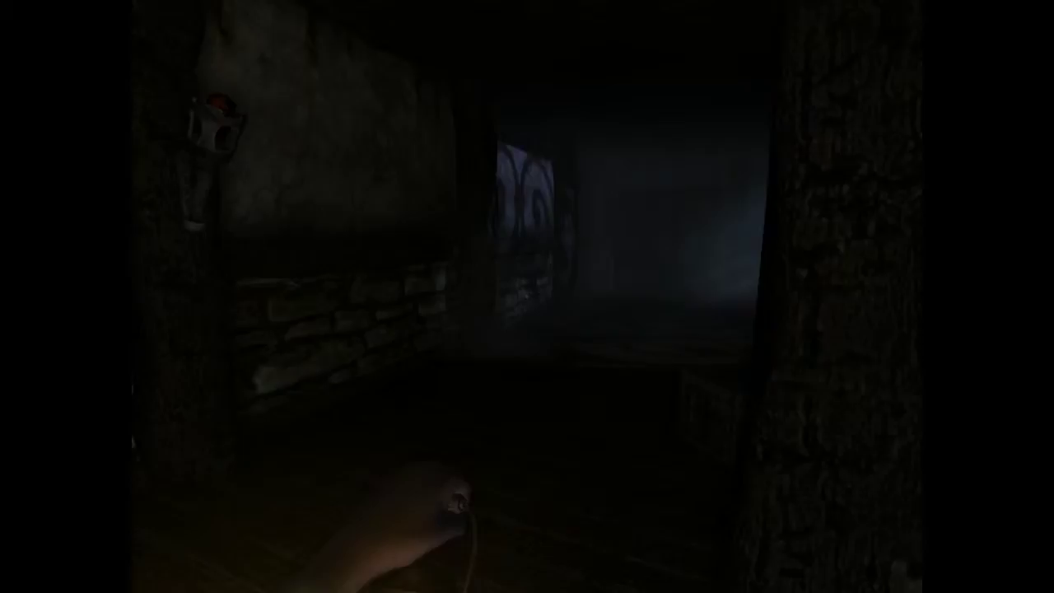
key(w)
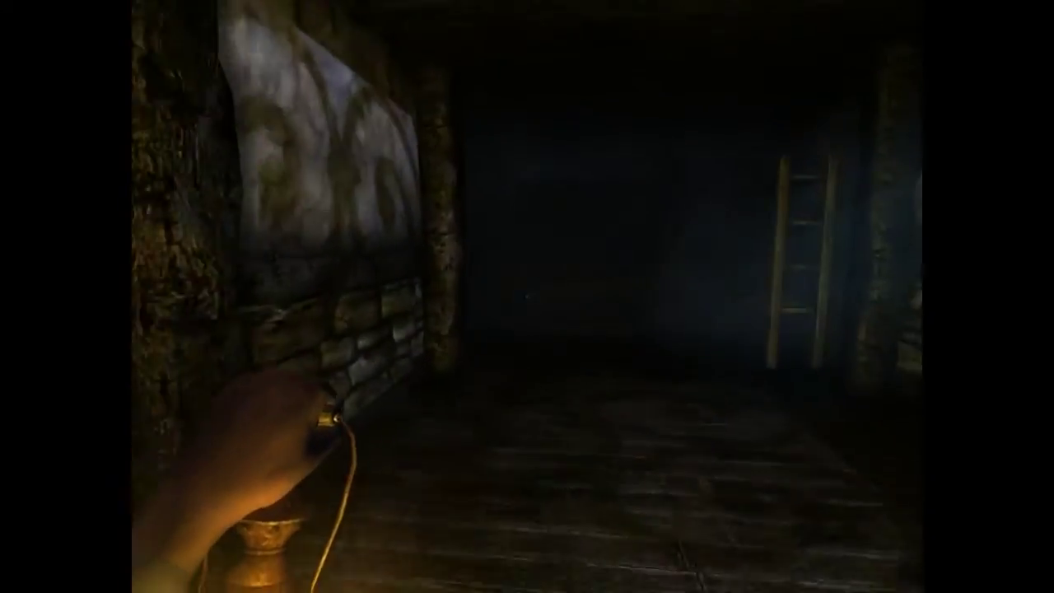
key(w)
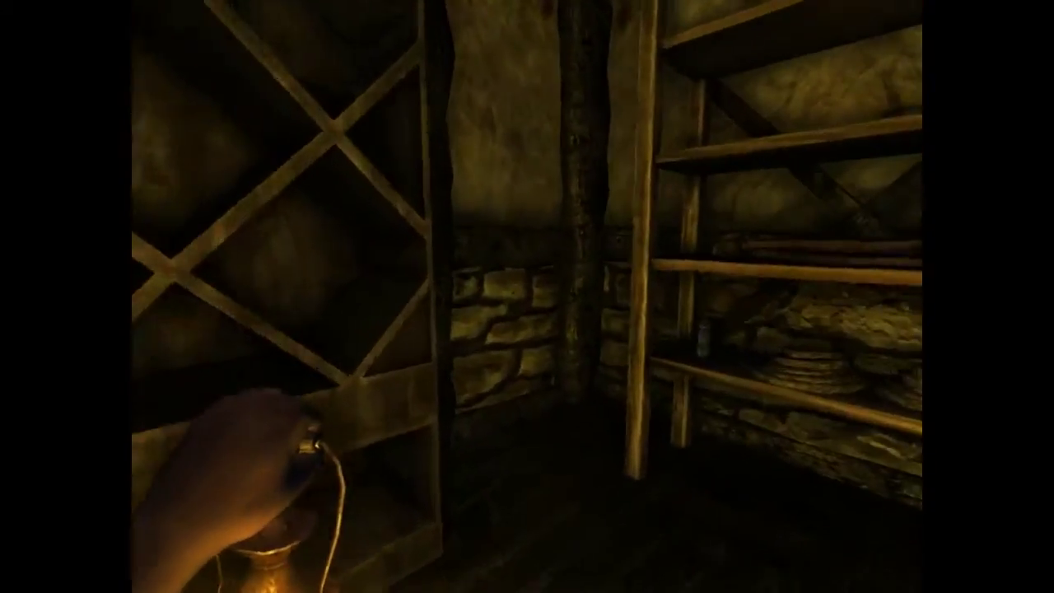
key(w)
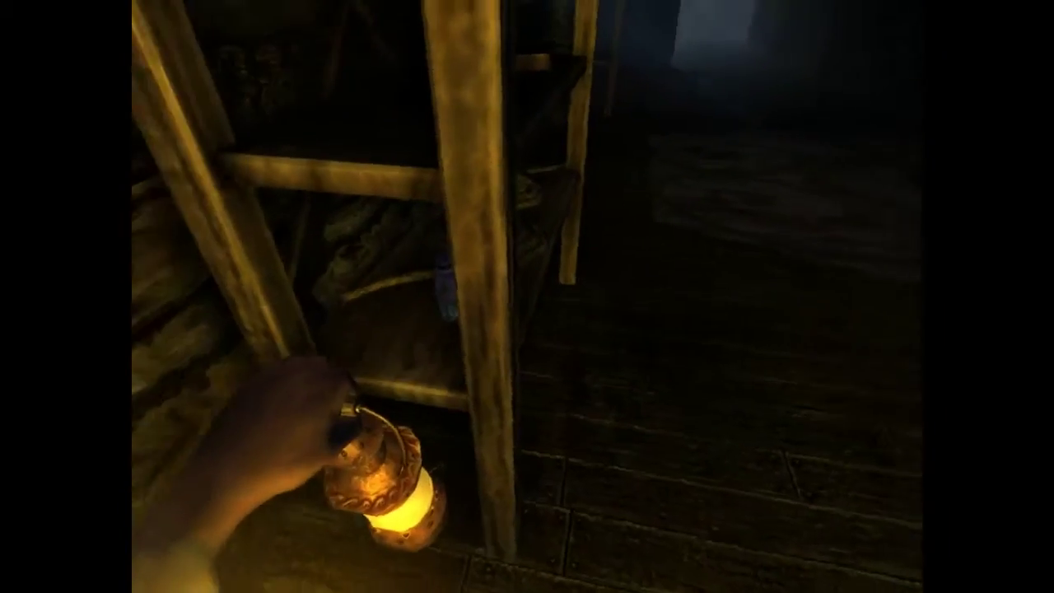
click(527, 296)
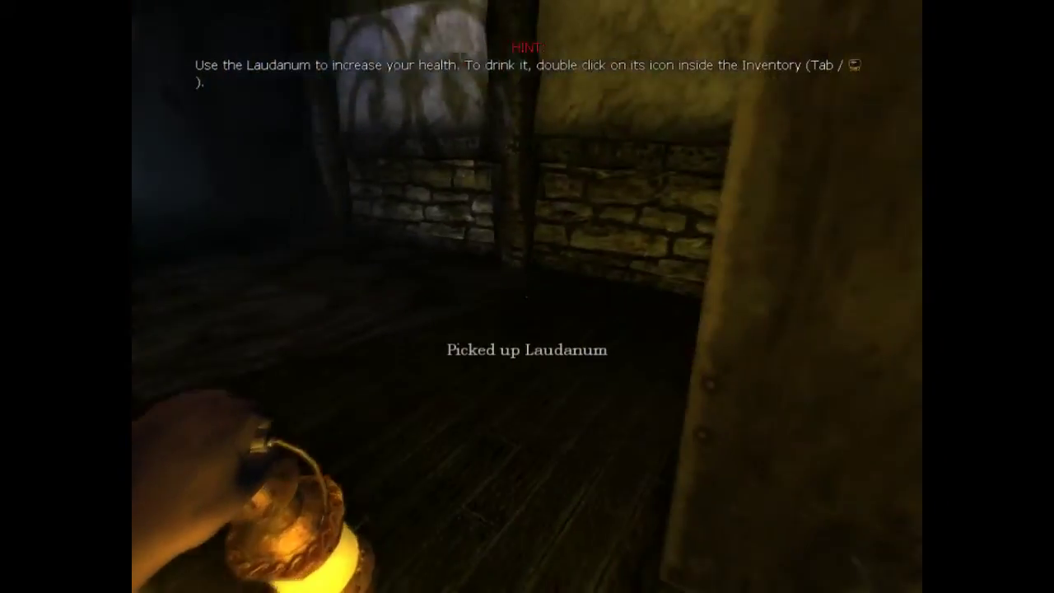
key(f)
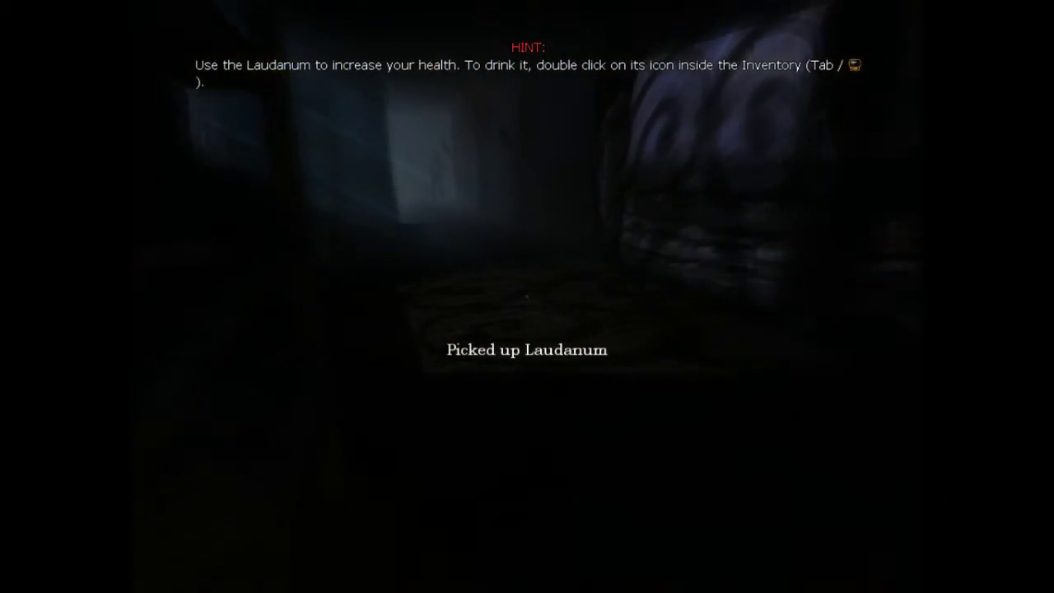
key(w)
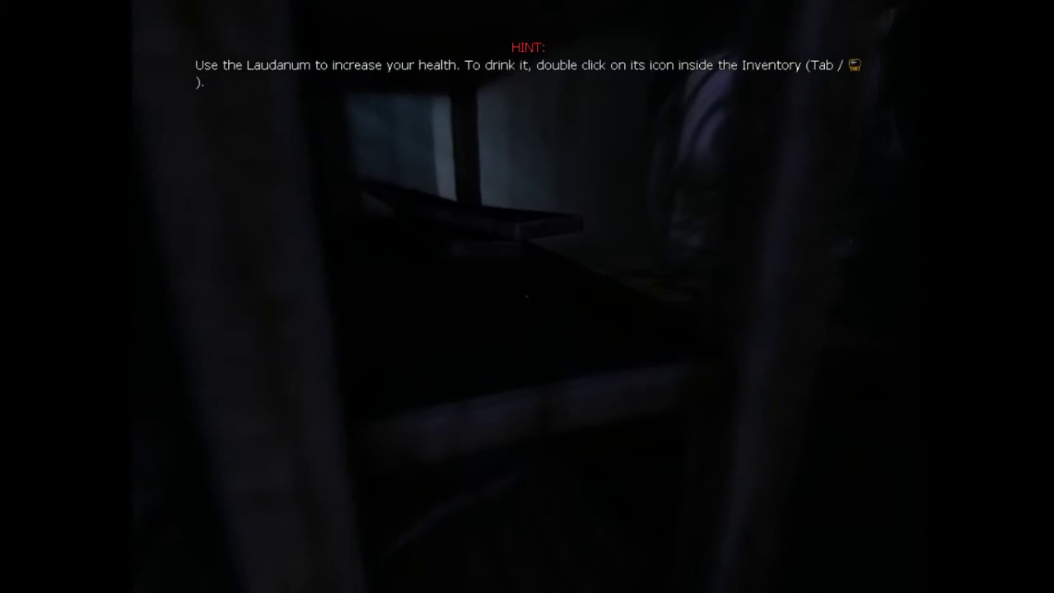
key(w)
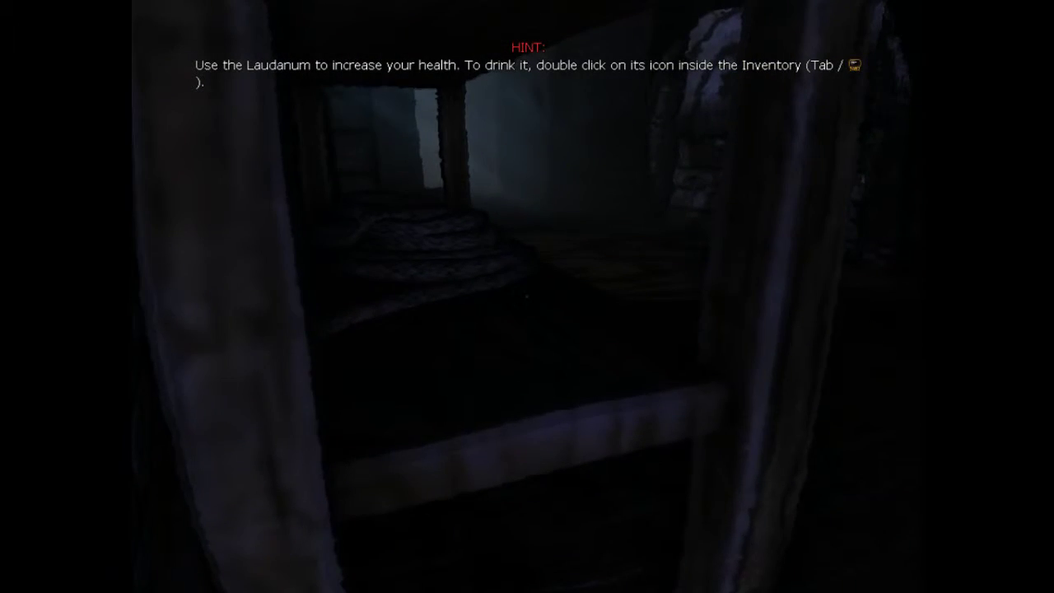
key(d)
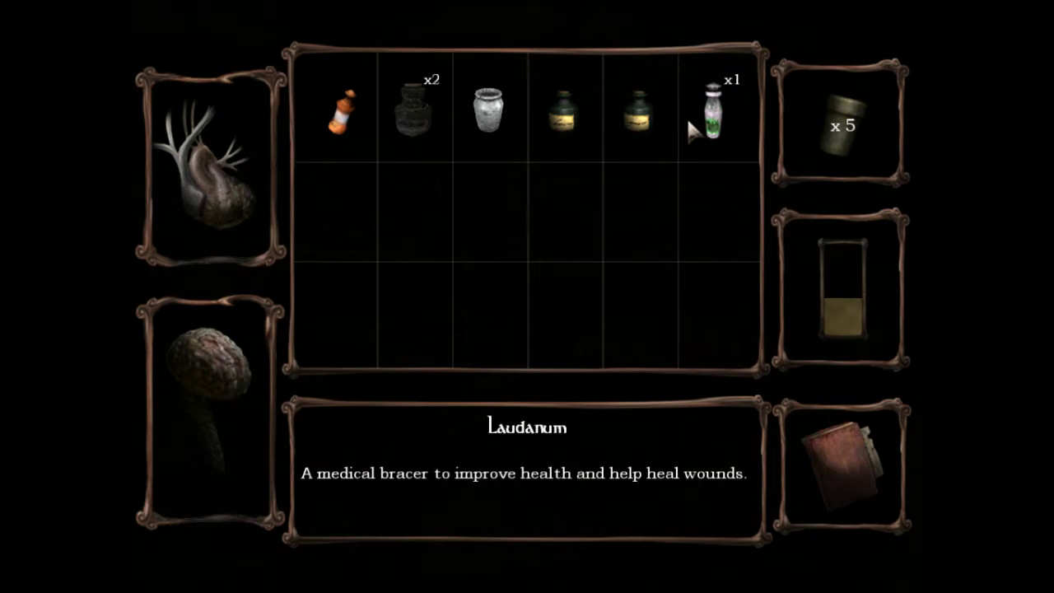
click(697, 123)
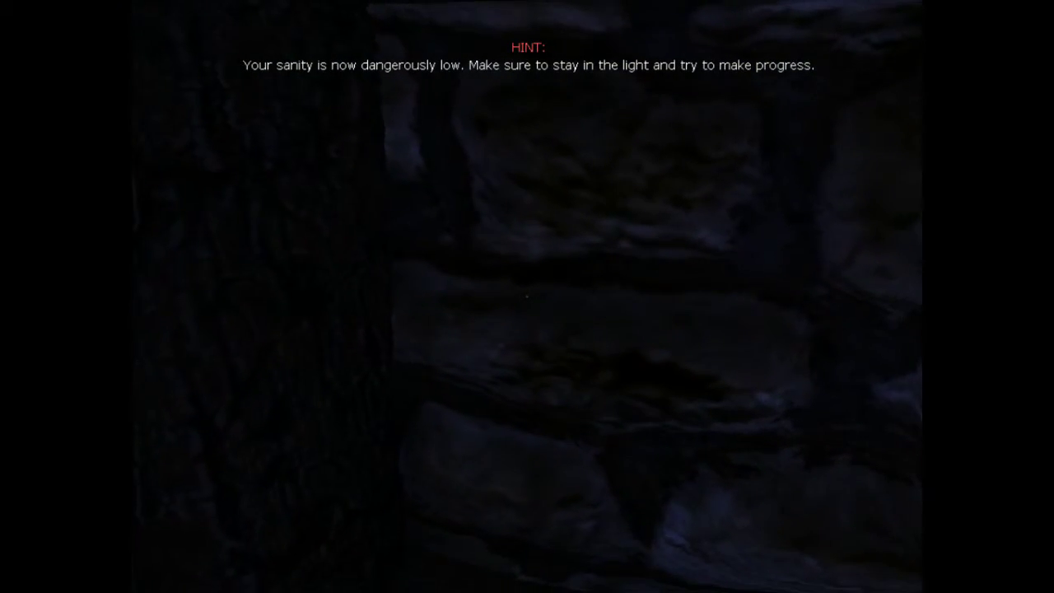
key(Escape)
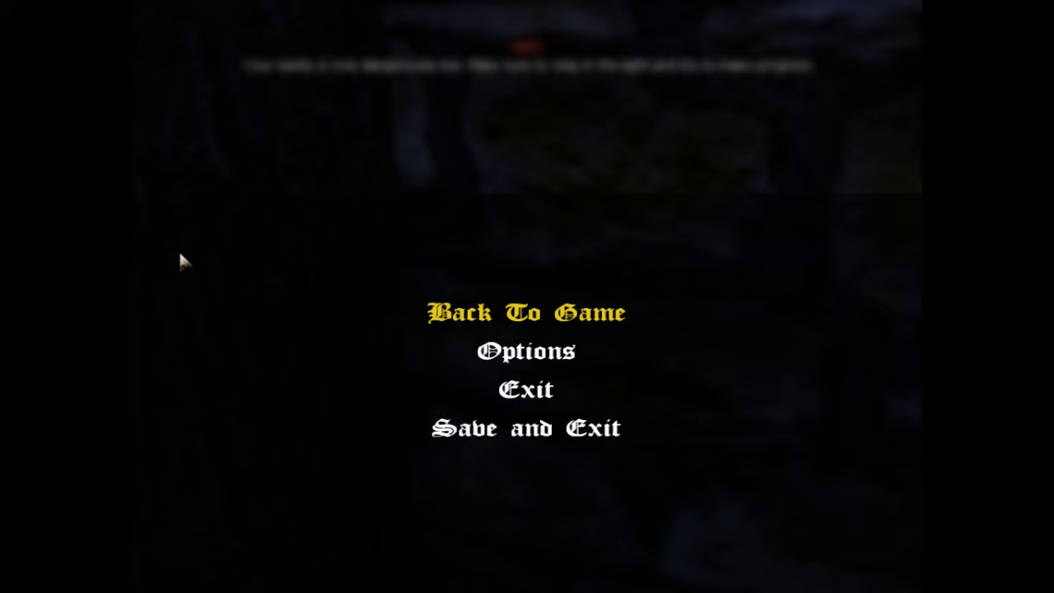
key(Escape)
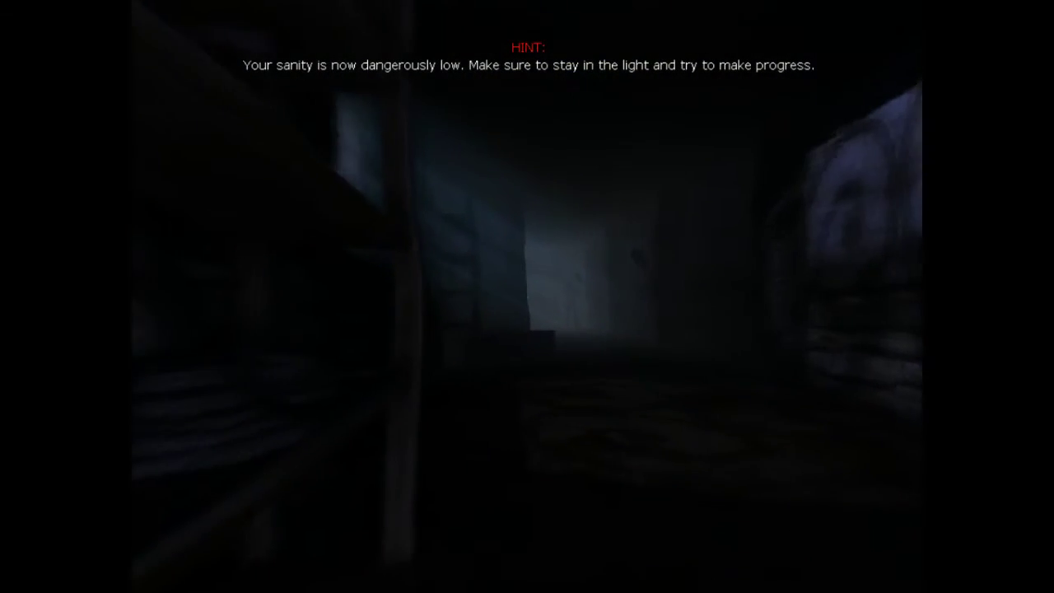
key(w)
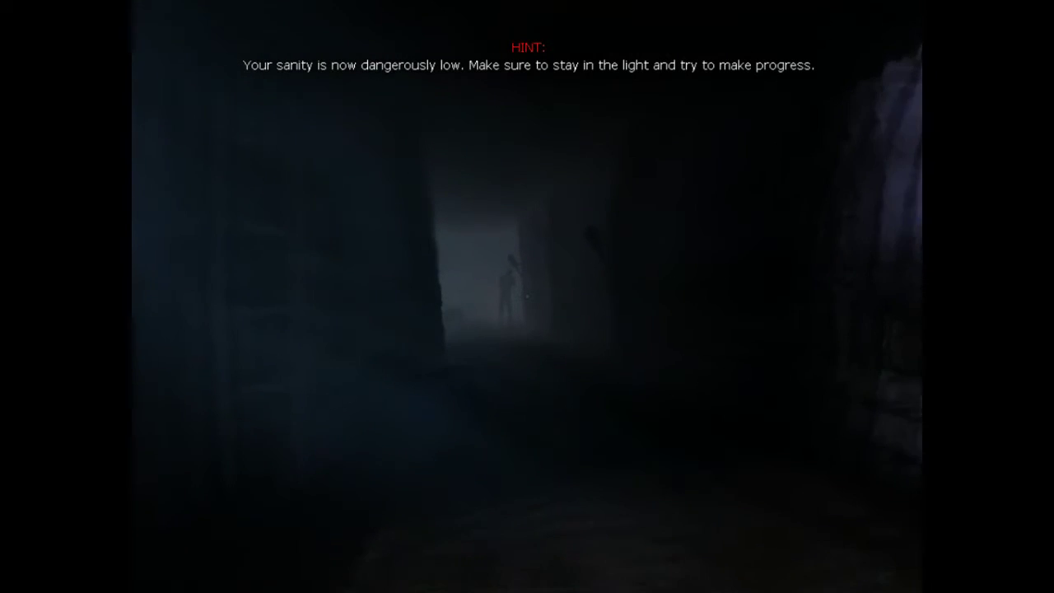
key(w)
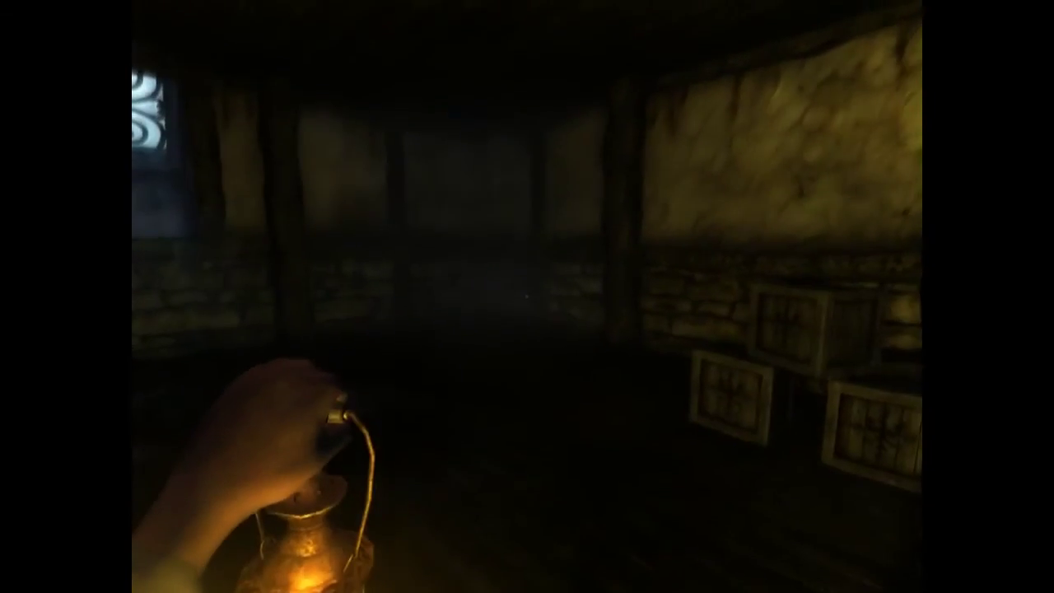
key(w)
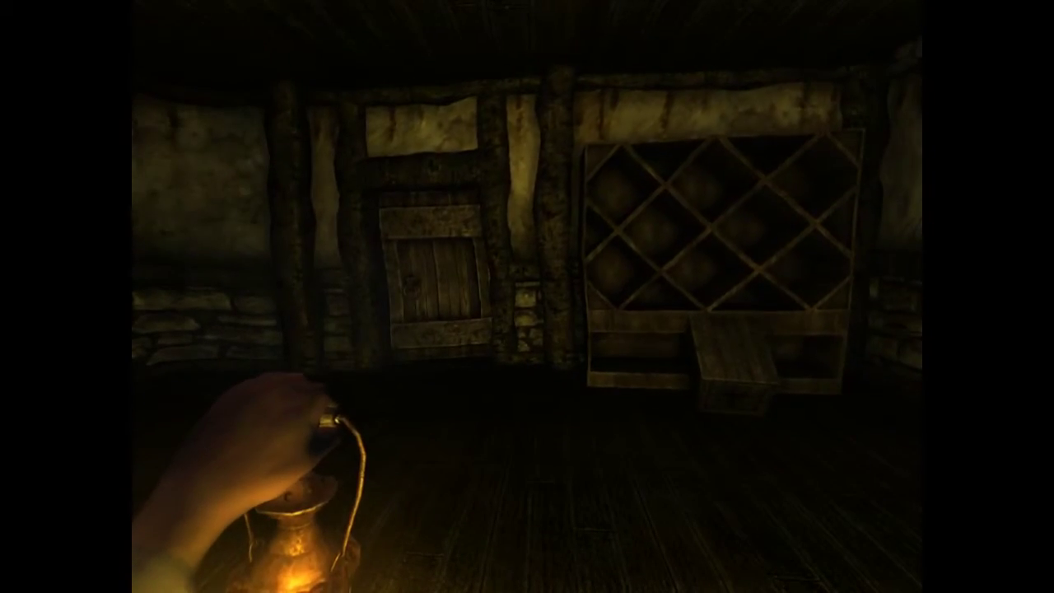
key(w)
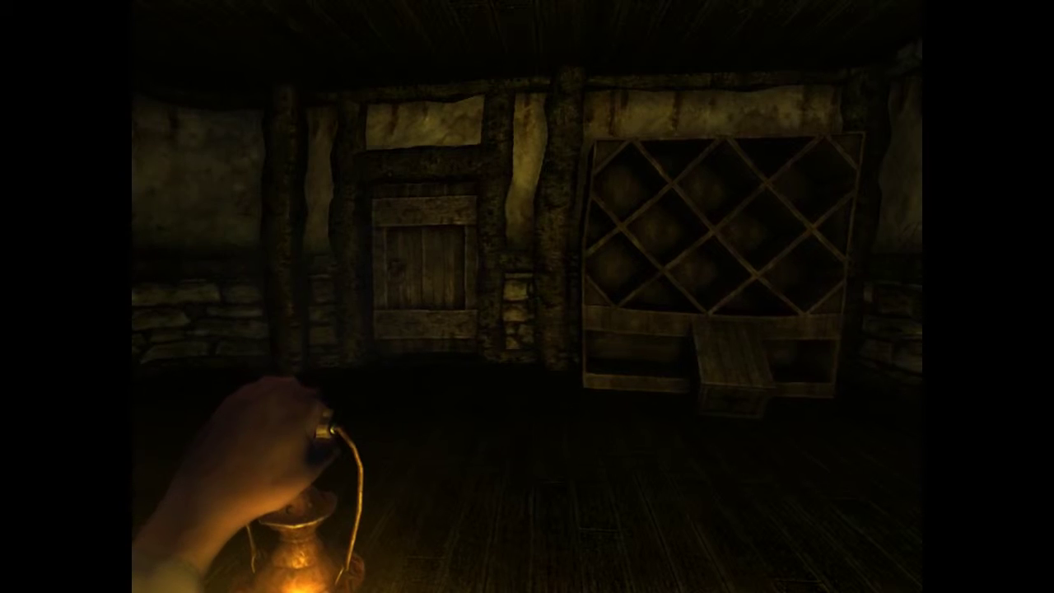
key(w)
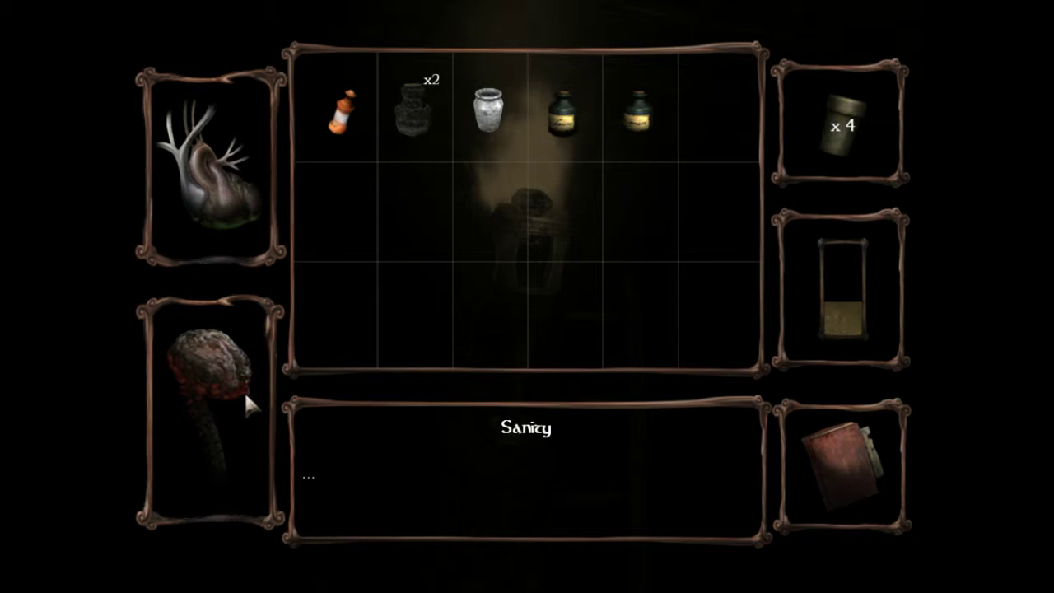
key(Tab)
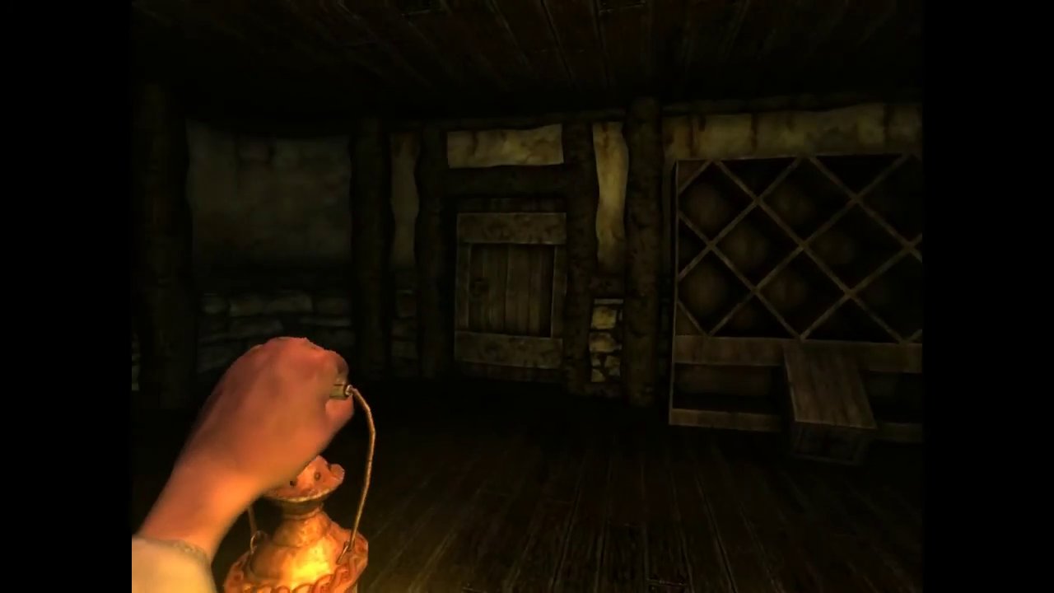
key(w)
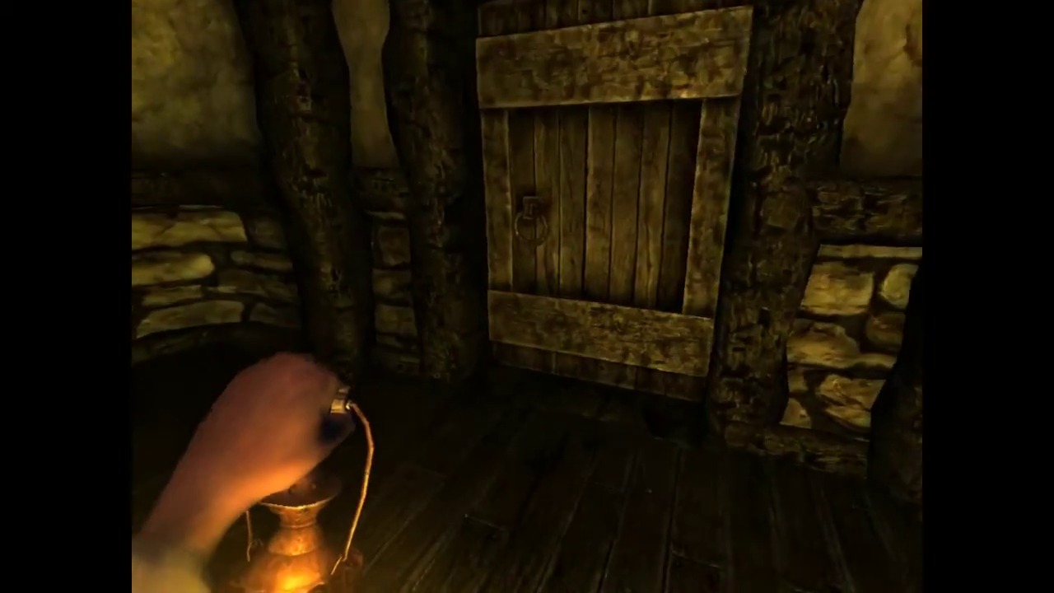
drag(527, 296, 527, 247)
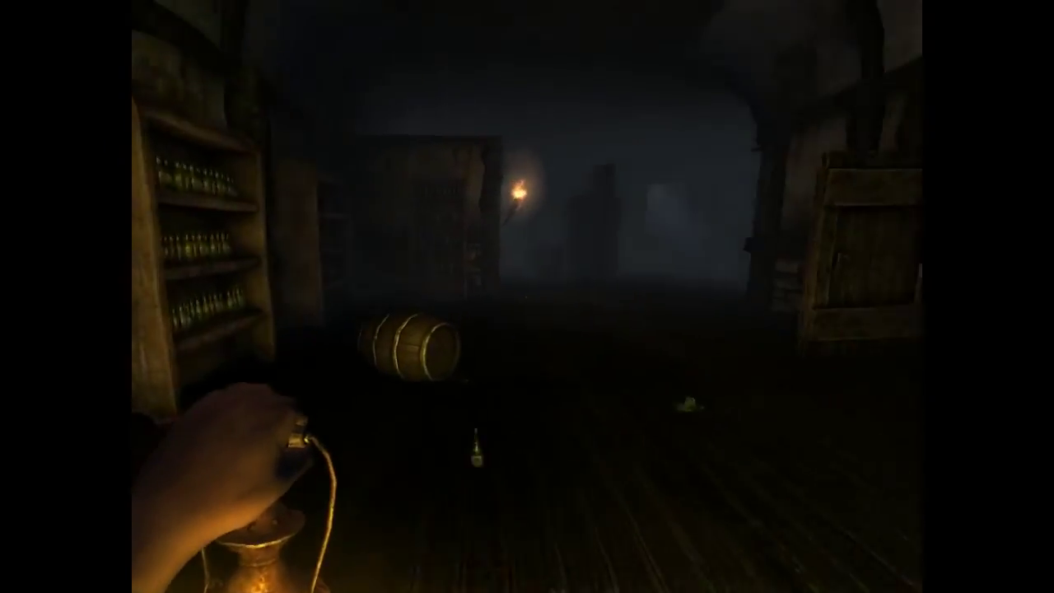
key(w)
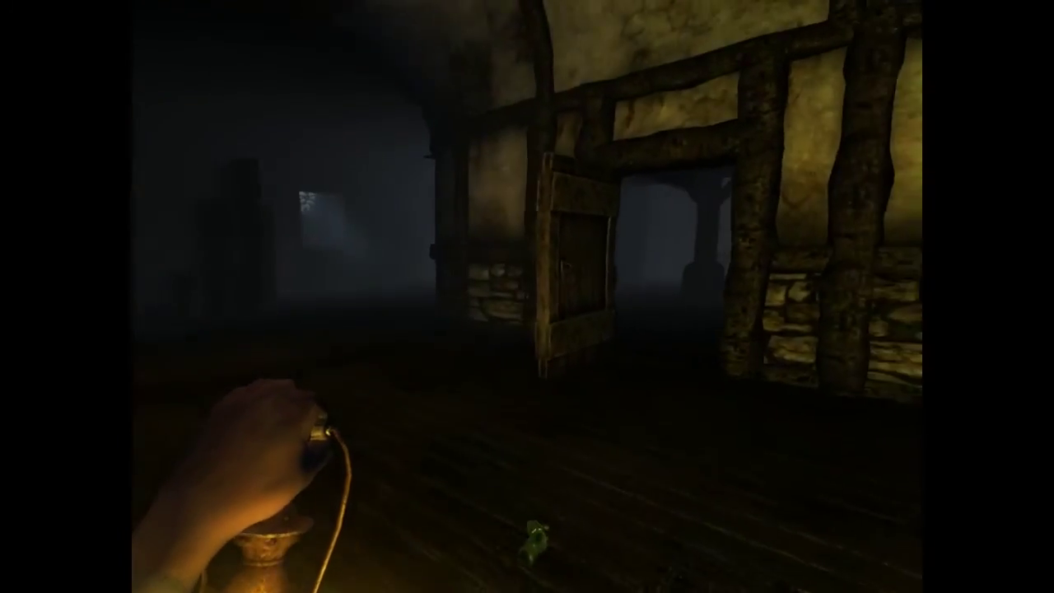
key(w)
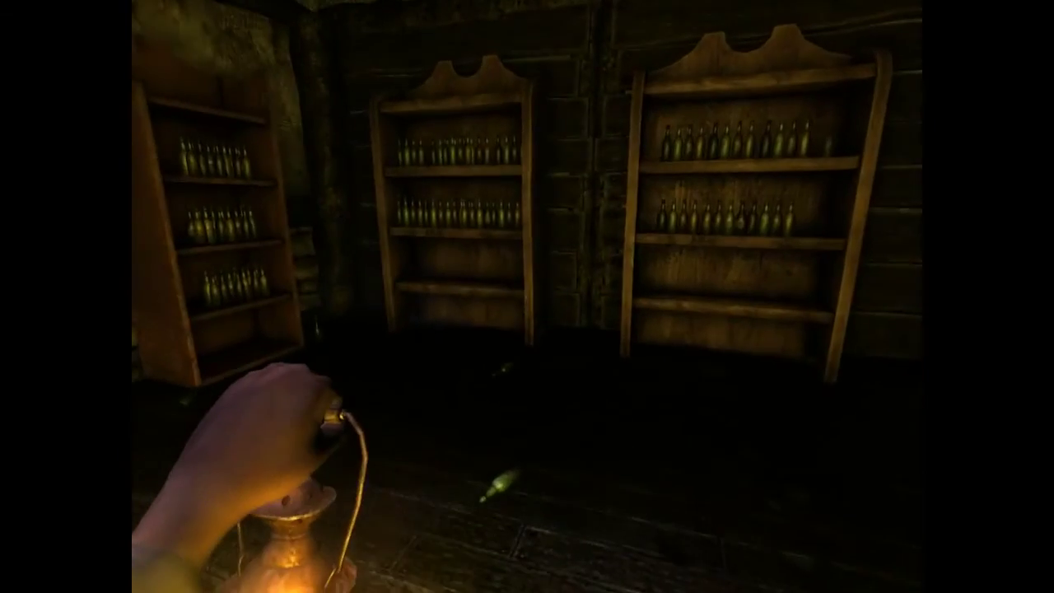
key(Tab)
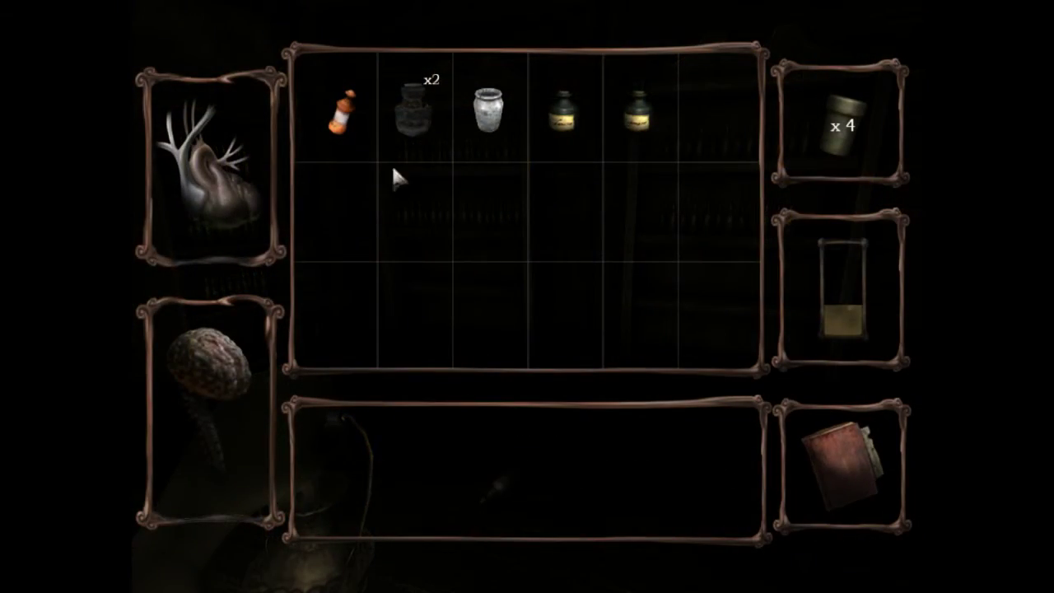
key(Tab)
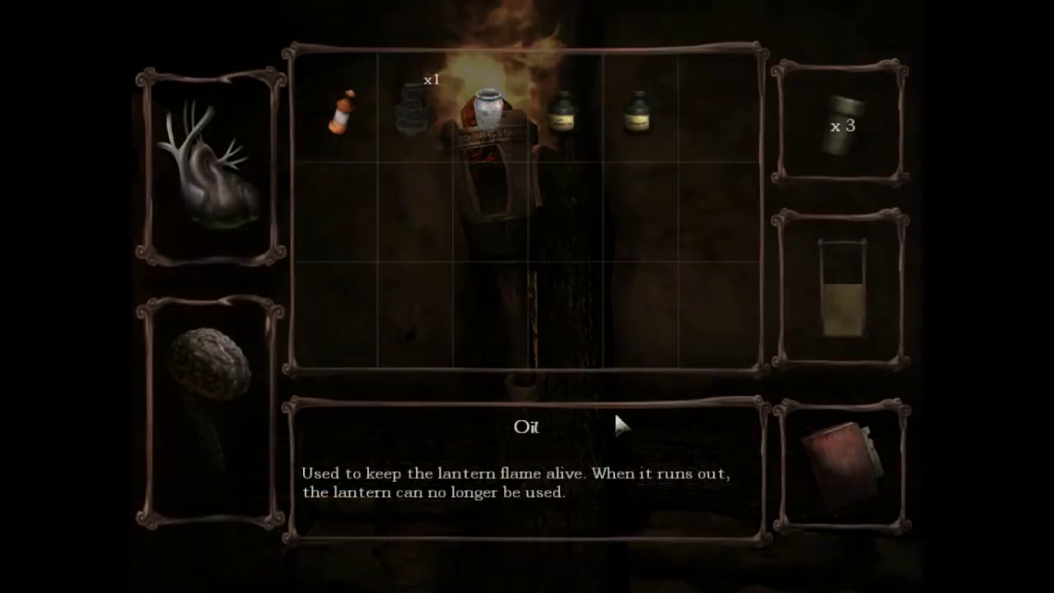
key(Tab)
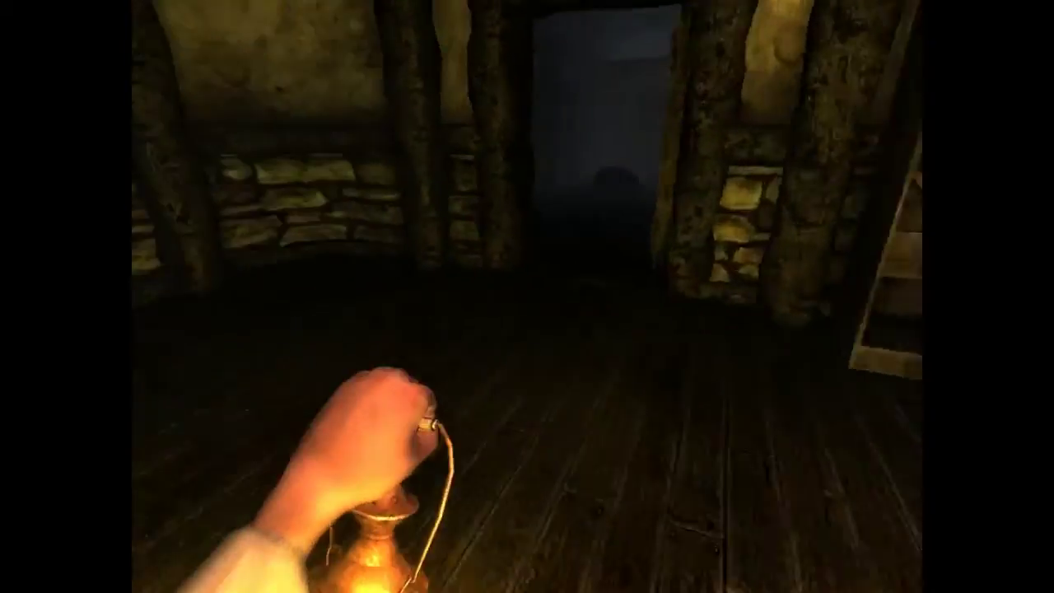
key(f)
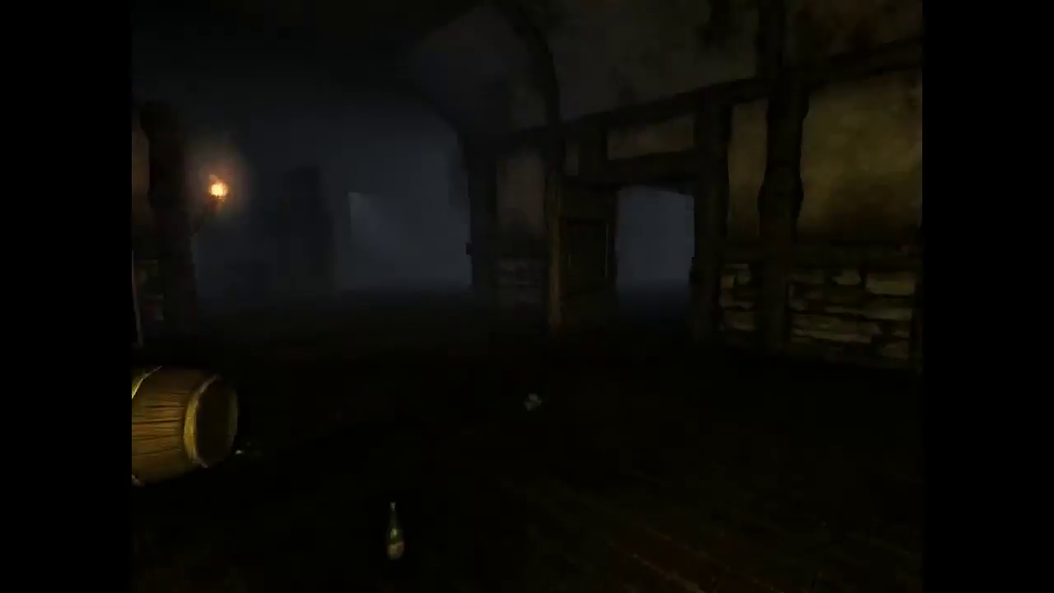
key(f)
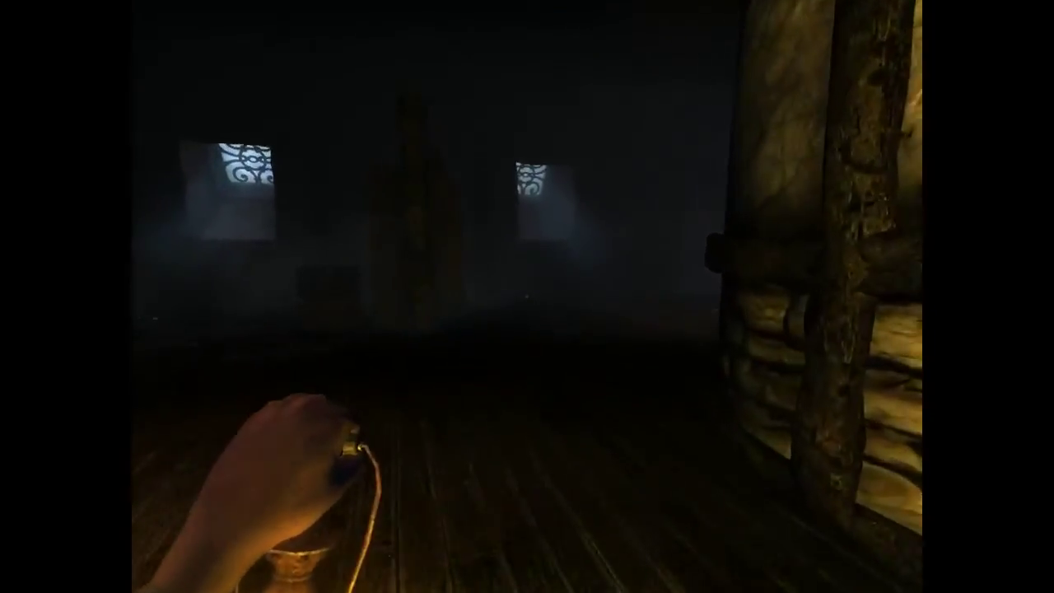
key(w)
key(w)
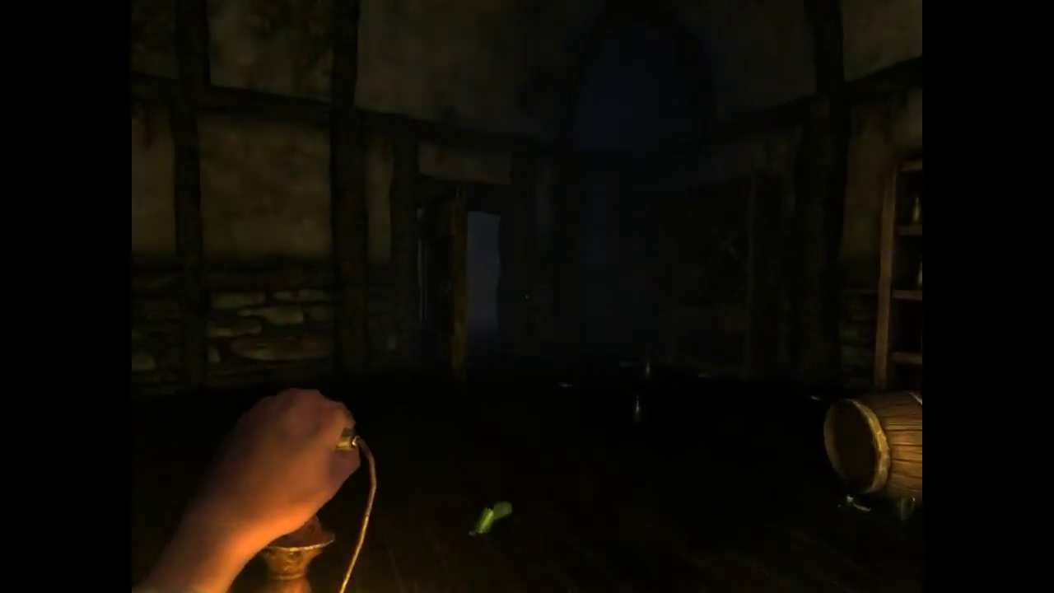
key(w)
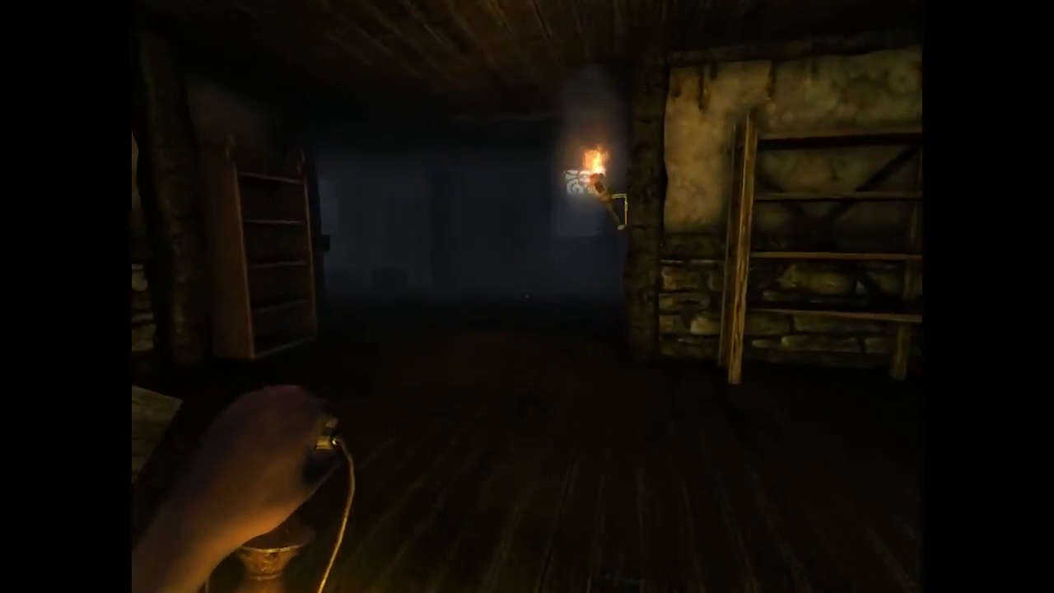
key(f)
key(w)
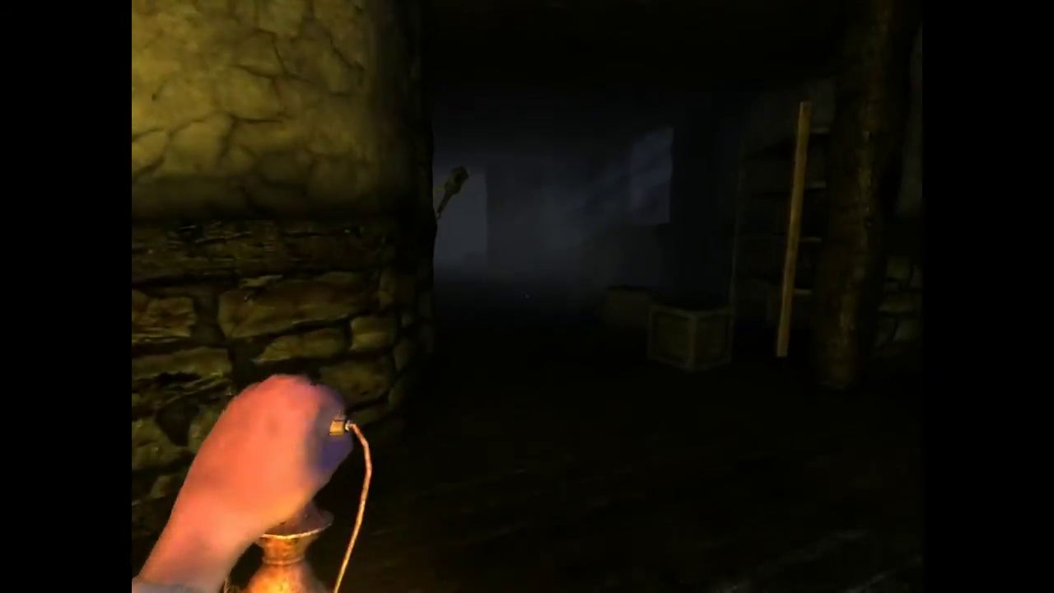